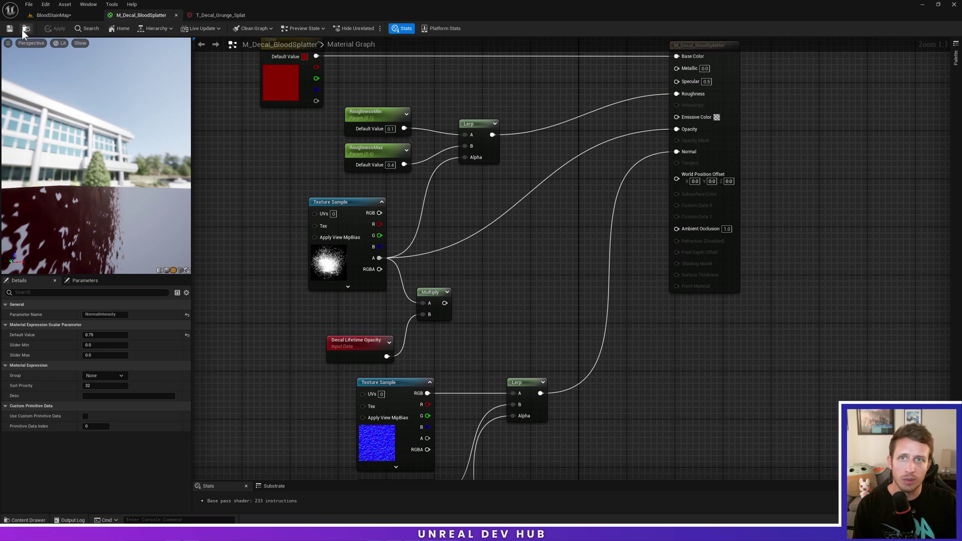
Connect the Multiply node's output to the material's Opacity input, save M_Decal_BloodSplatter and check its preview.
left_click_drag(444, 304, 676, 132)
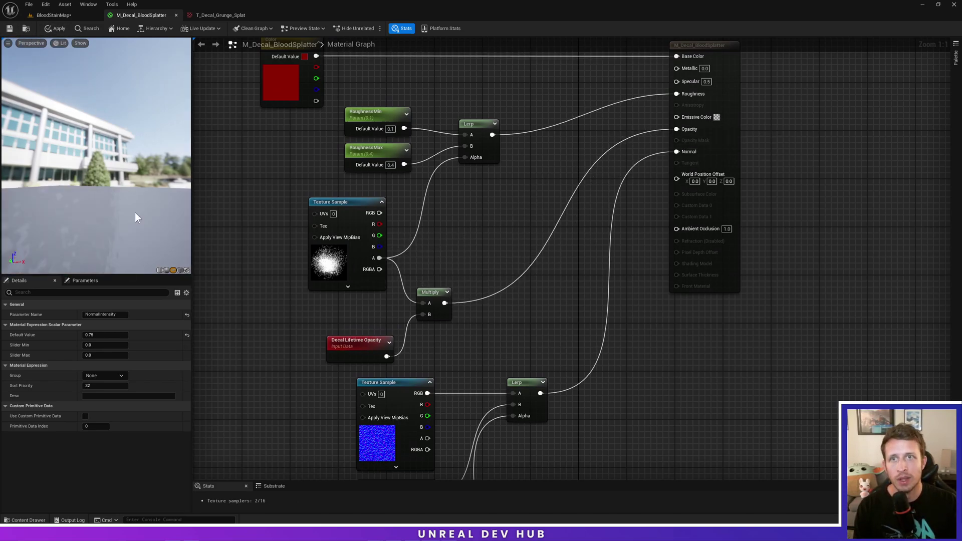
left_click(10, 29)
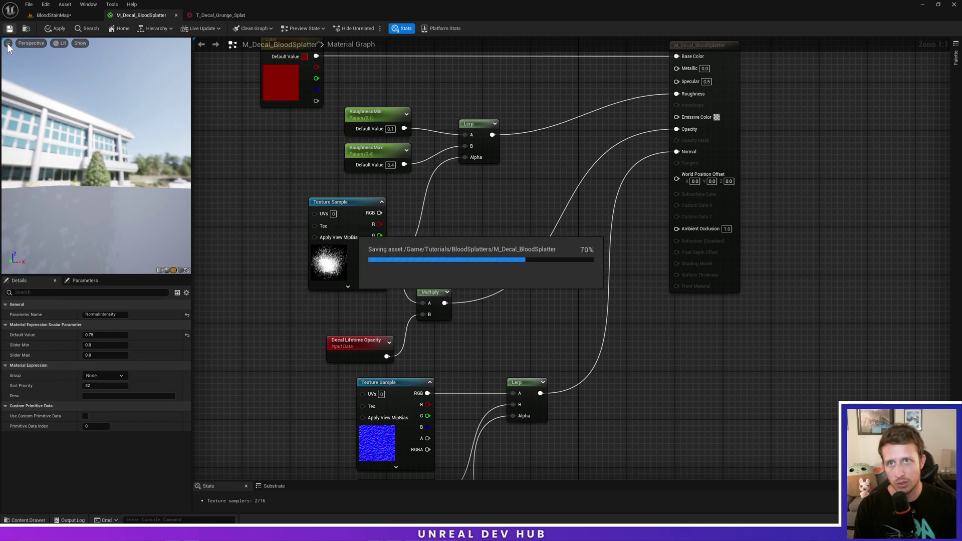
left_click(7, 44)
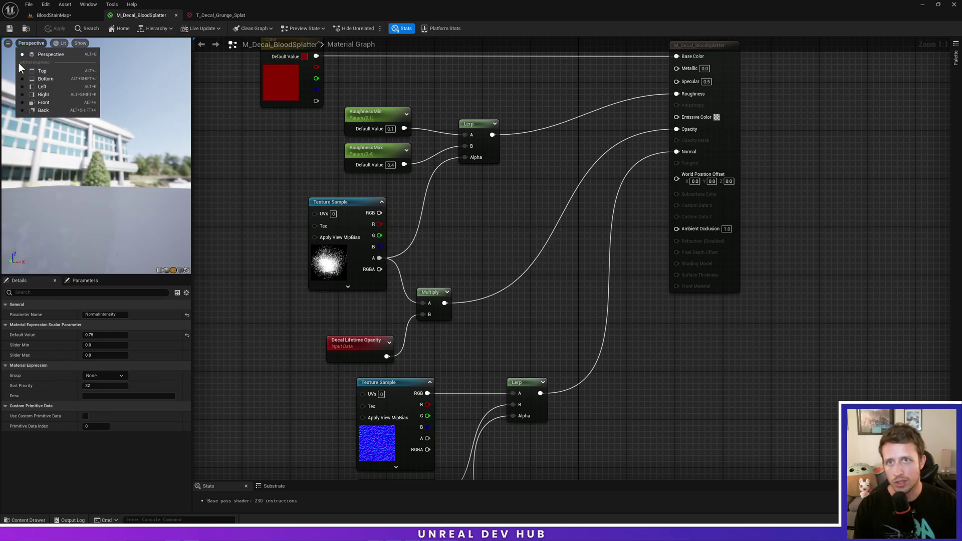
left_click(100, 221)
left_click_drag(100, 222, 125, 144)
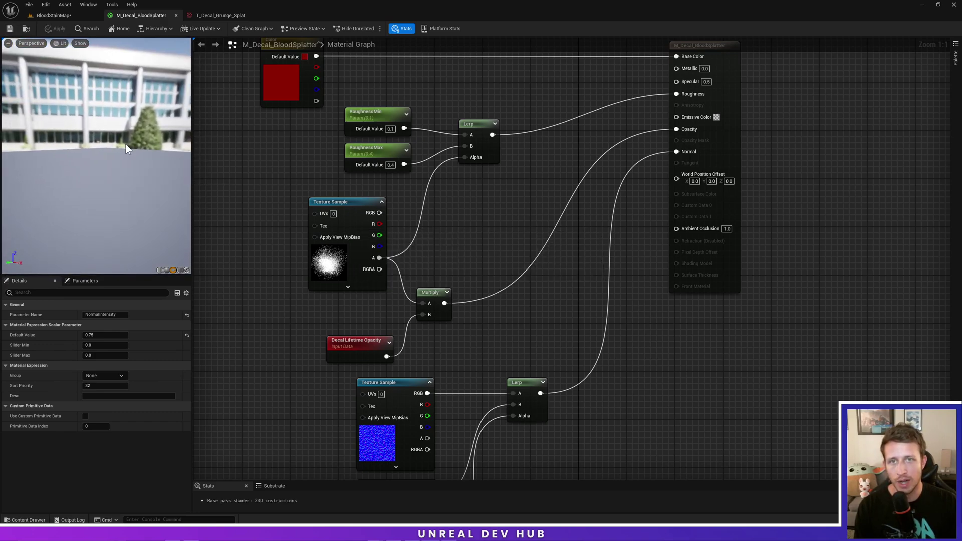
Delete the blood splatter decal from the floor of BloodStainMap and shift the material's Decal Lifetime Opacity node slightly away from Multiply.
left_click(65, 15)
key("f")
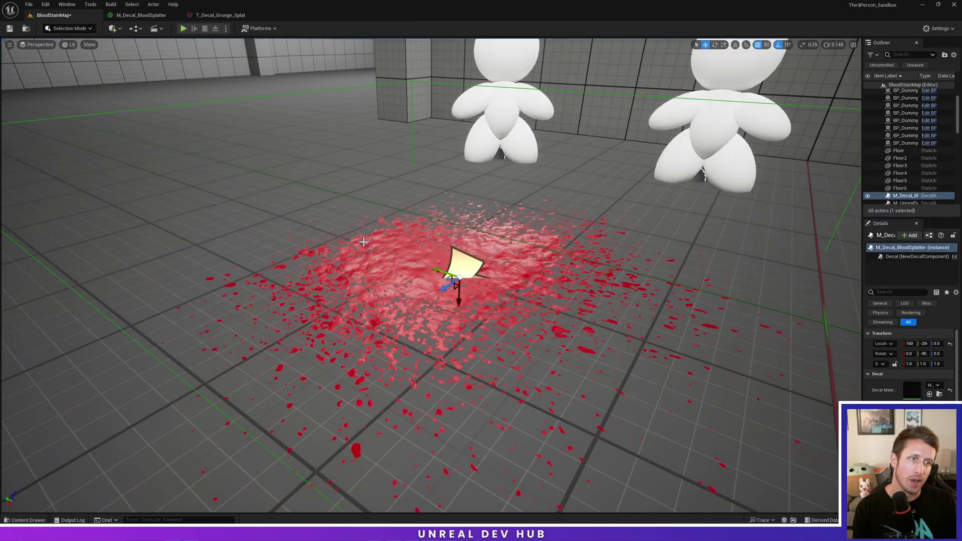
key("Delete")
left_click(145, 15)
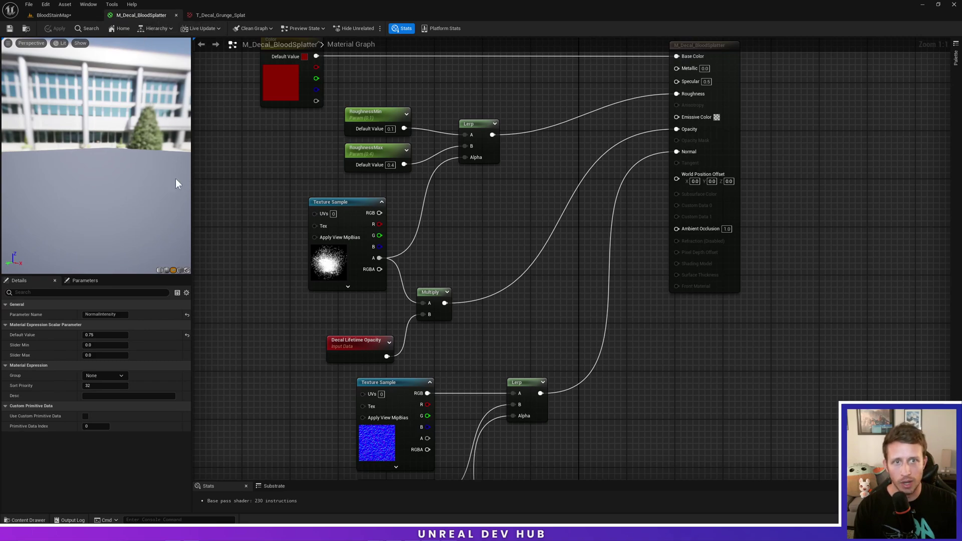
left_click_drag(354, 344, 343, 337)
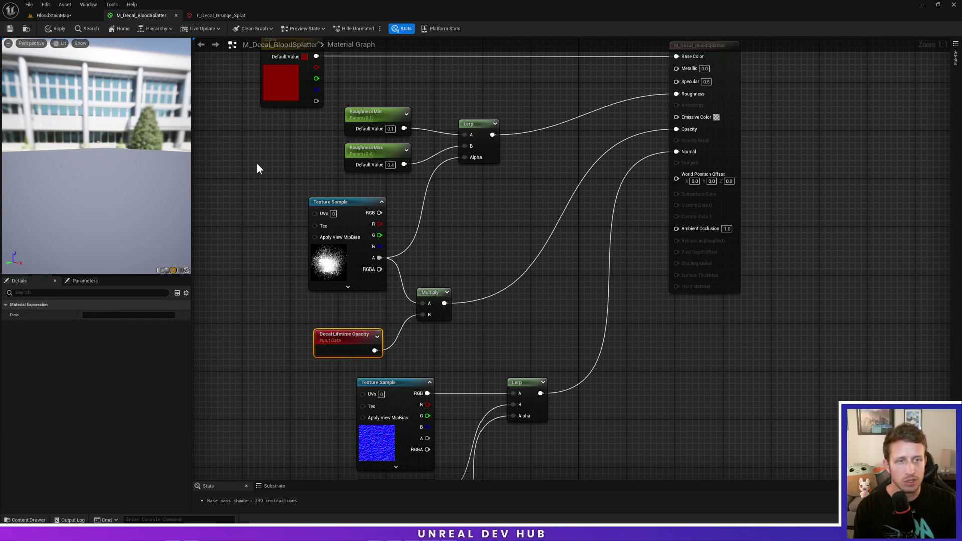
Open the BPI_DamageInterface asset from the BloodSplatters folder and name its function DoDamageToHitActor.
left_click(53, 16)
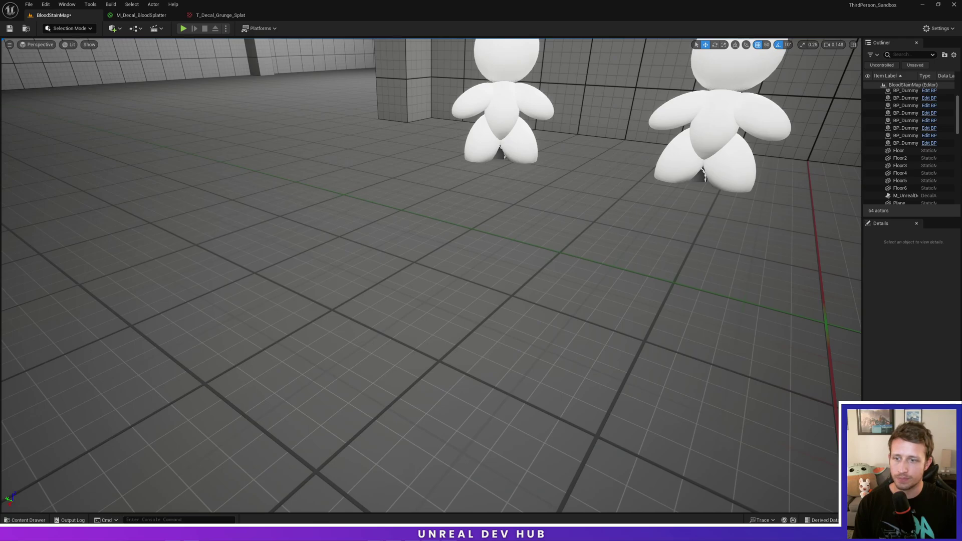
mouse_move(368, 413)
right_mouse_down()
mouse_move(391, 413)
mouse_move(374, 413)
right_mouse_up()
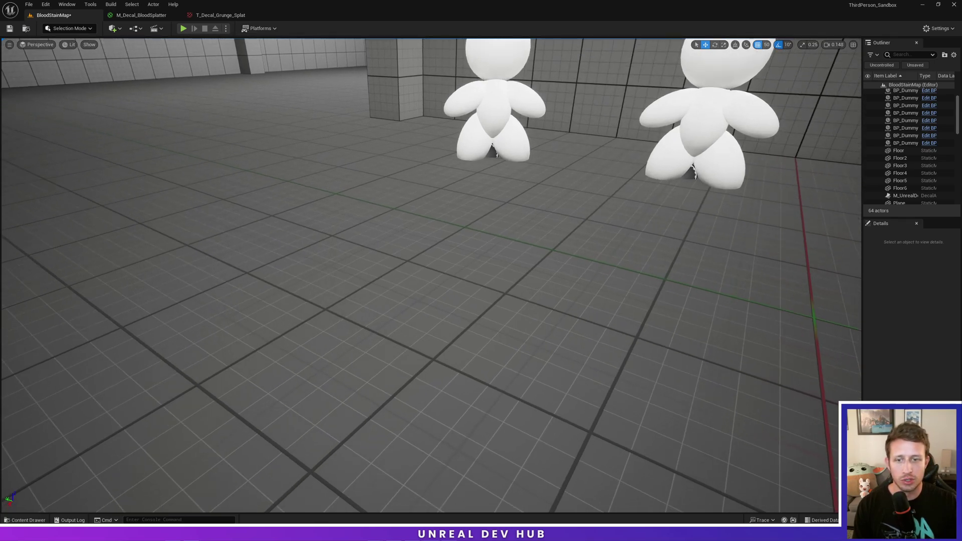
key("ctrl+space")
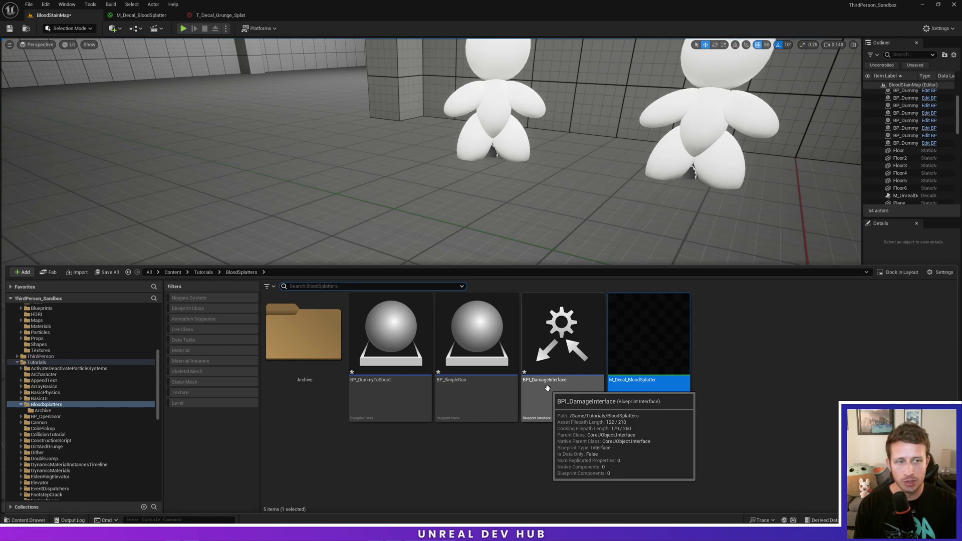
double_click(548, 388)
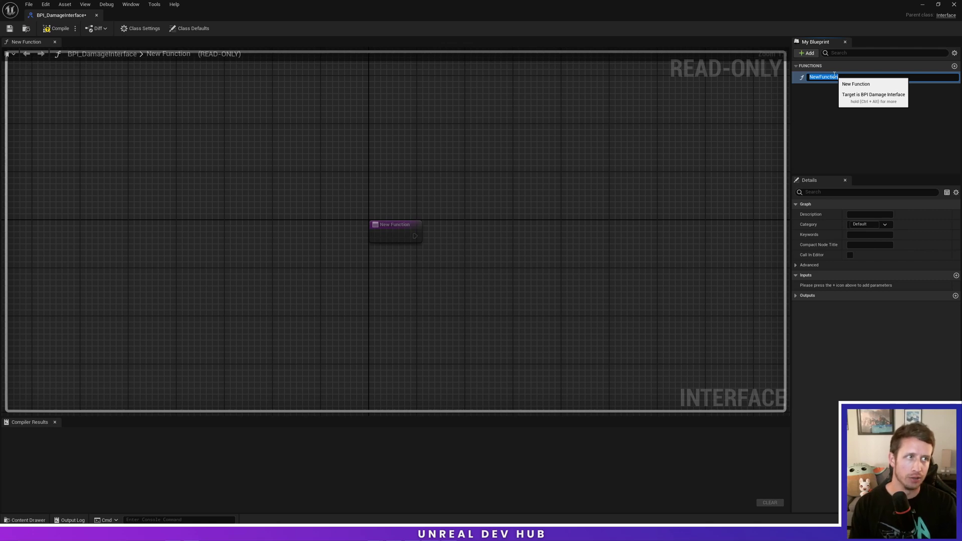
type("DoDamage")
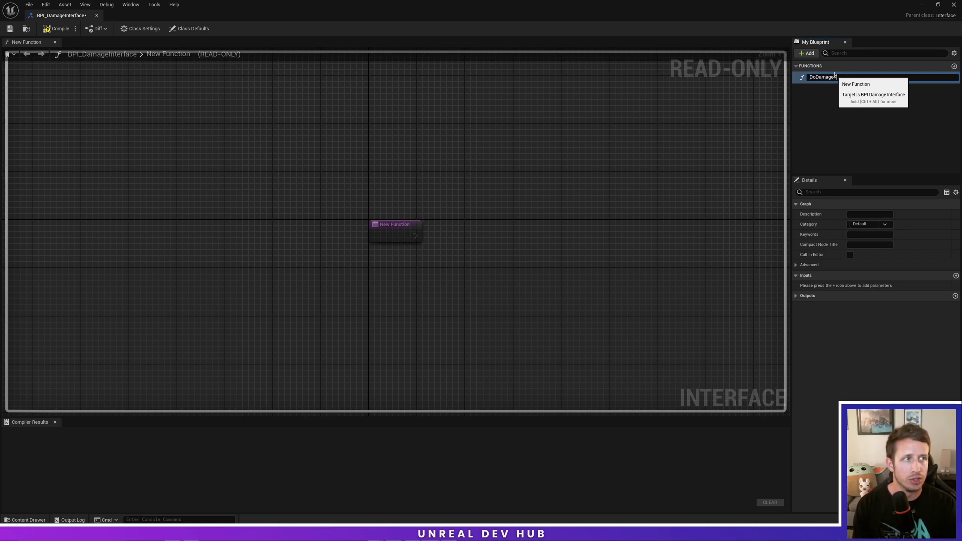
type("ToHitActor")
key("Return")
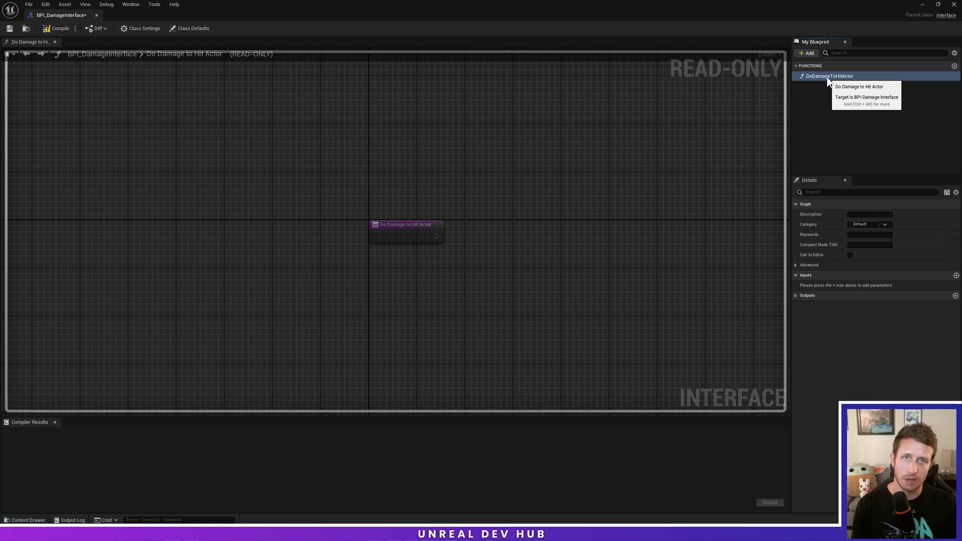
Close the damage interface and open BP_DummyToShoot from the BloodSplatters folder in the full blueprint editor.
left_click(96, 15)
right_click_drag(359, 198, 362, 207)
key("ctrl+space")
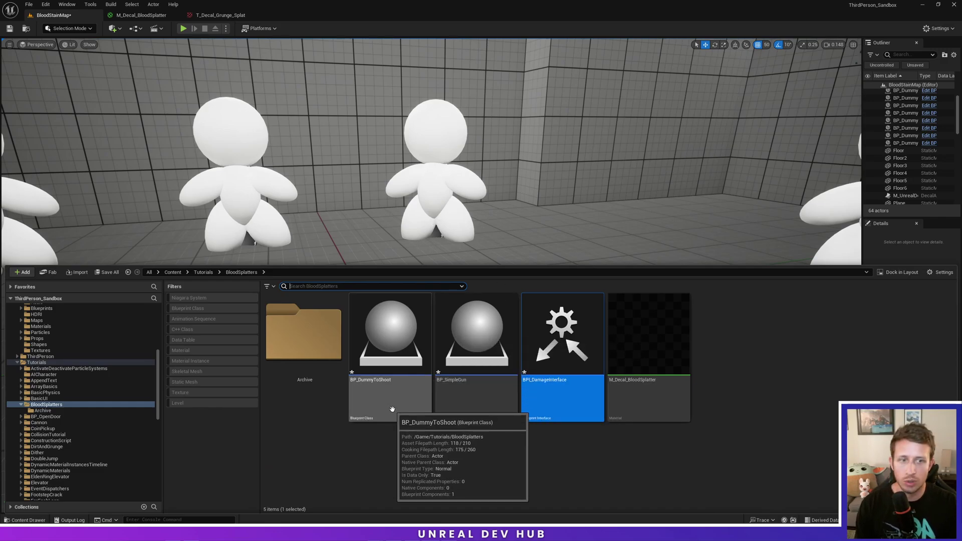
double_click(378, 395)
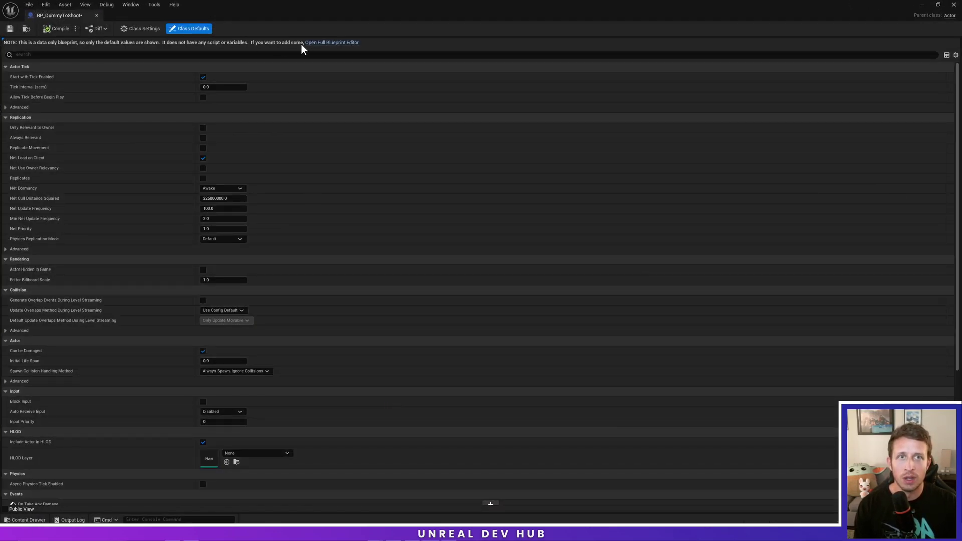
left_click(321, 44)
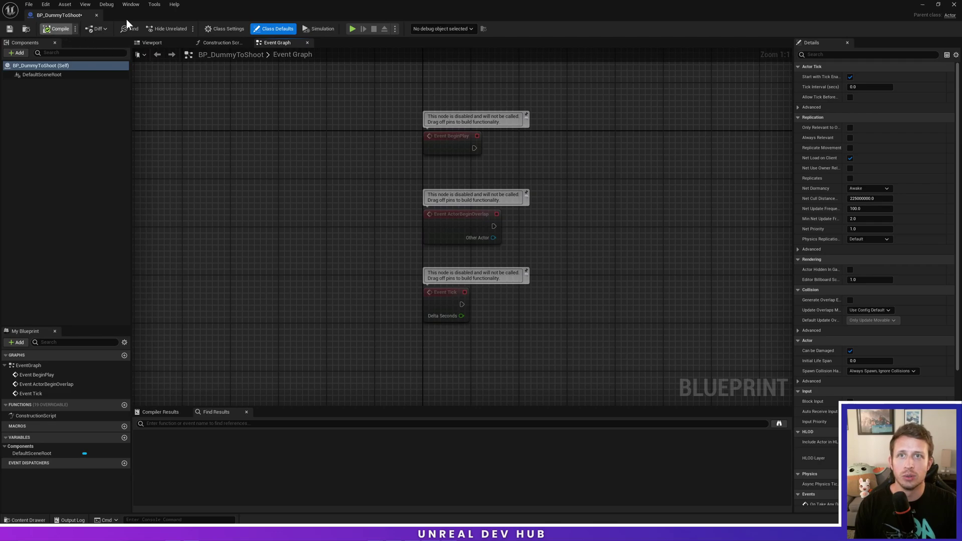
Open the archived dummy blueprint from a dummy placed in the level, dock it beside BP_DummyToShoot and show its 3D model.
left_click_drag(194, 11, 553, 84)
left_click(250, 136)
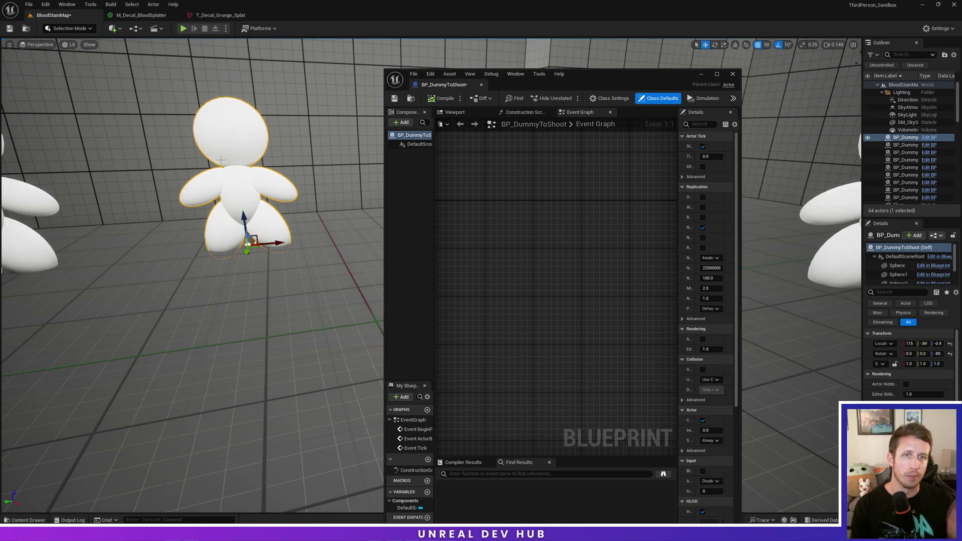
left_click(936, 235)
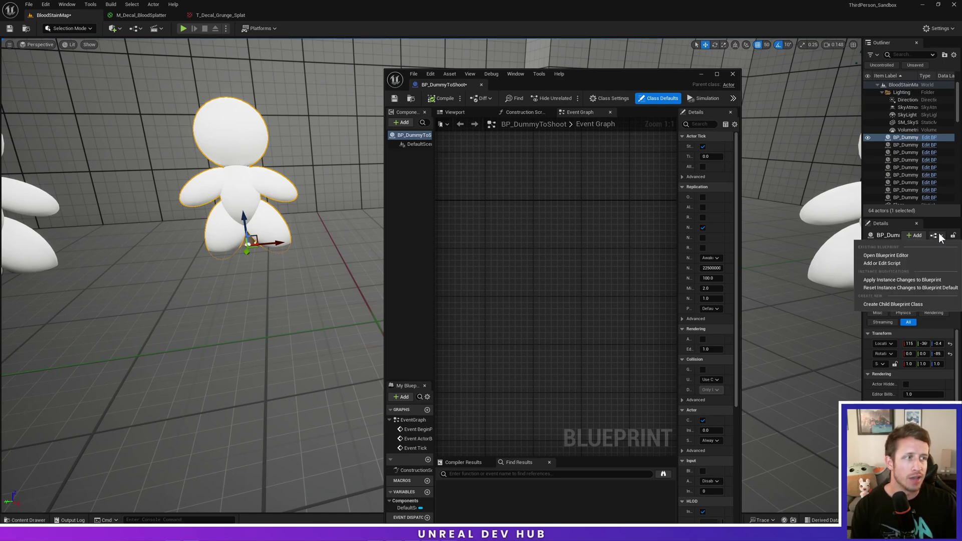
left_click(904, 256)
left_click_drag(580, 74, 466, 3)
left_click(161, 43)
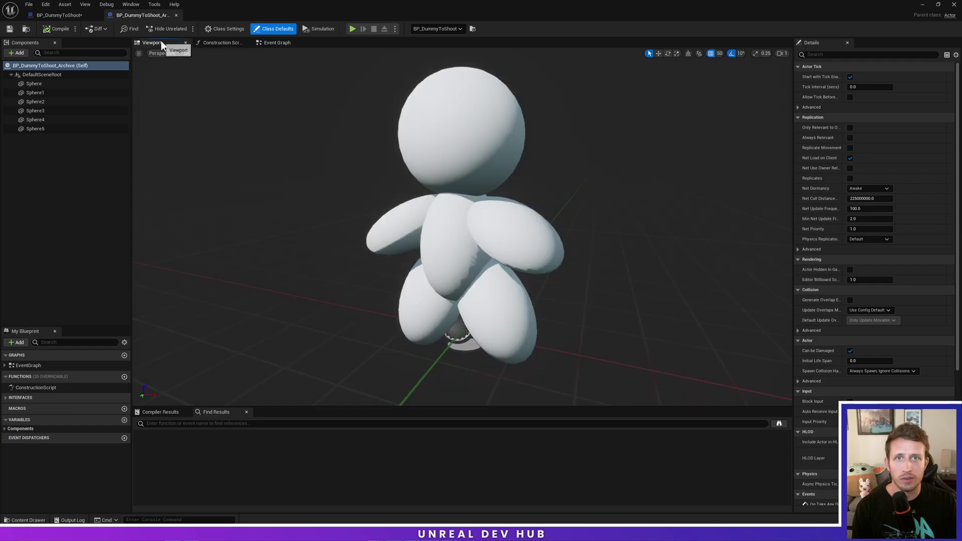
Examine which sphere components form the archived dummy's head, torso and limbs.
left_click(99, 119)
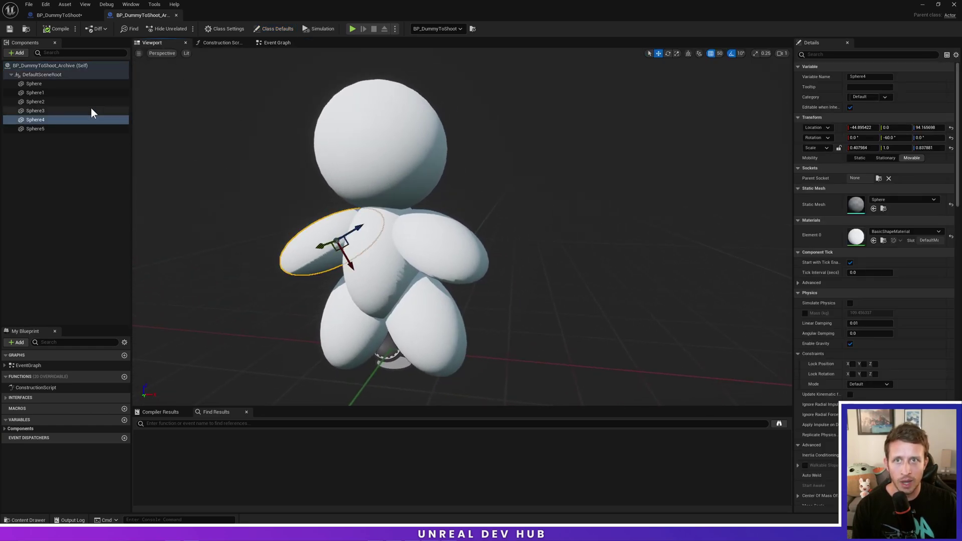
left_click(70, 84)
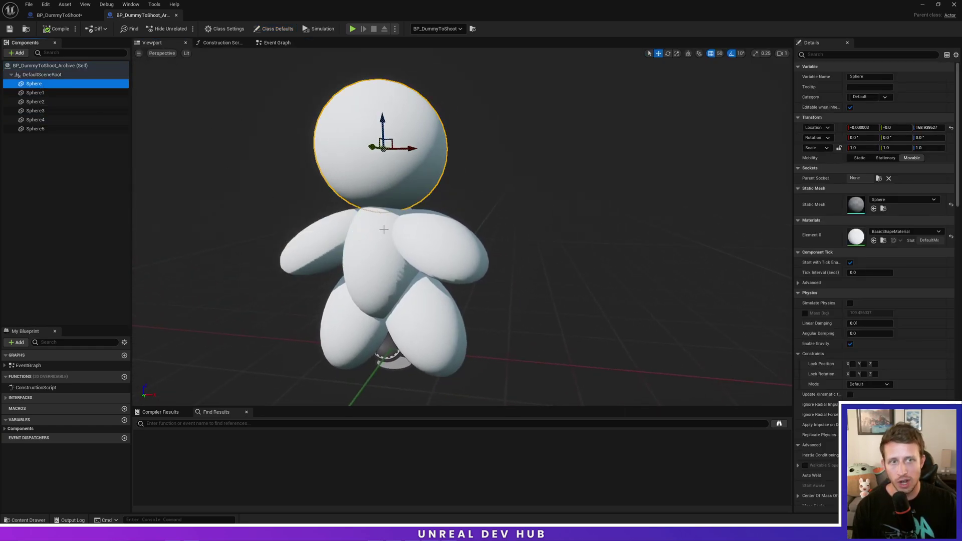
left_click(374, 253, "ctrl")
left_click(440, 243, "ctrl")
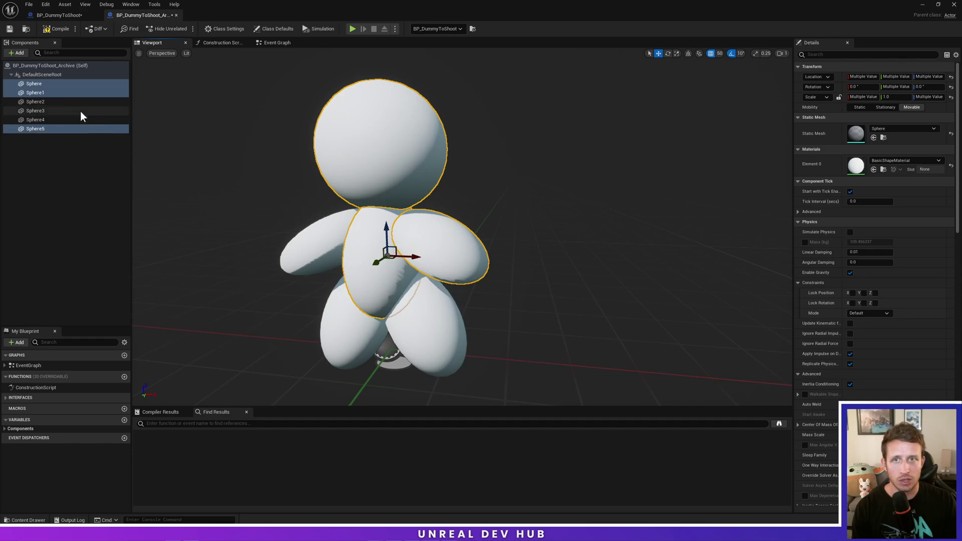
left_click(53, 84)
left_click(50, 130, "shift")
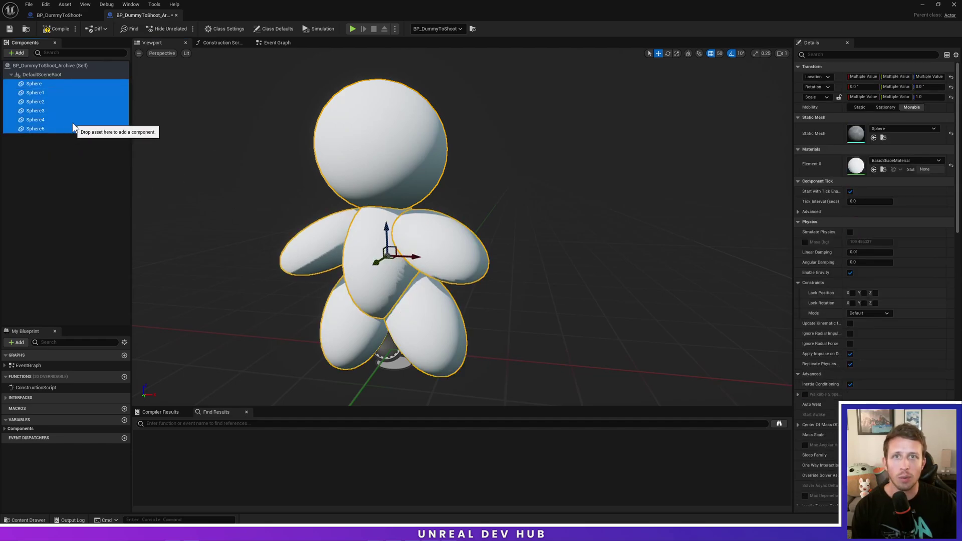
Add a Sphere component to BP_DummyToShoot and narrow a second sphere, placed 50 units high, to about 0.14 in X.
left_click(63, 15)
left_click(18, 53)
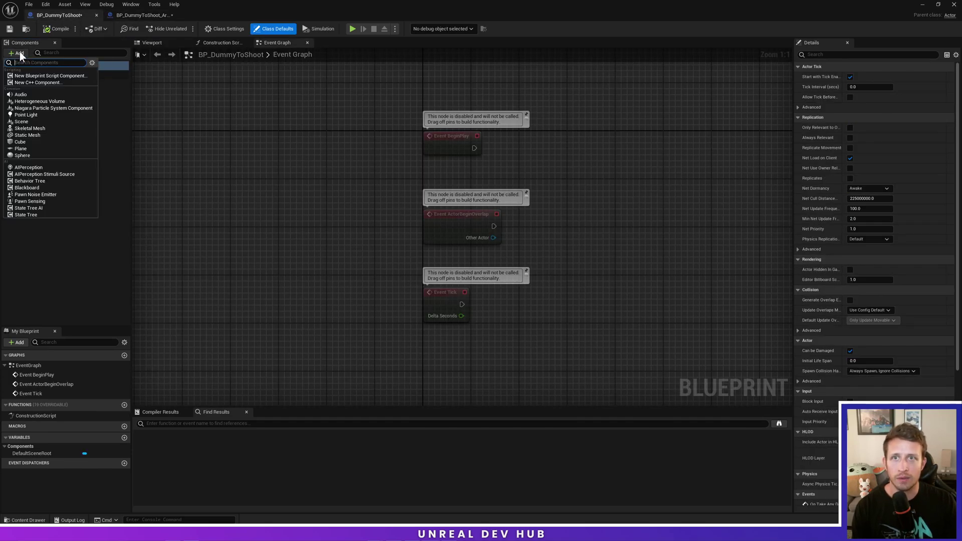
left_click(22, 155)
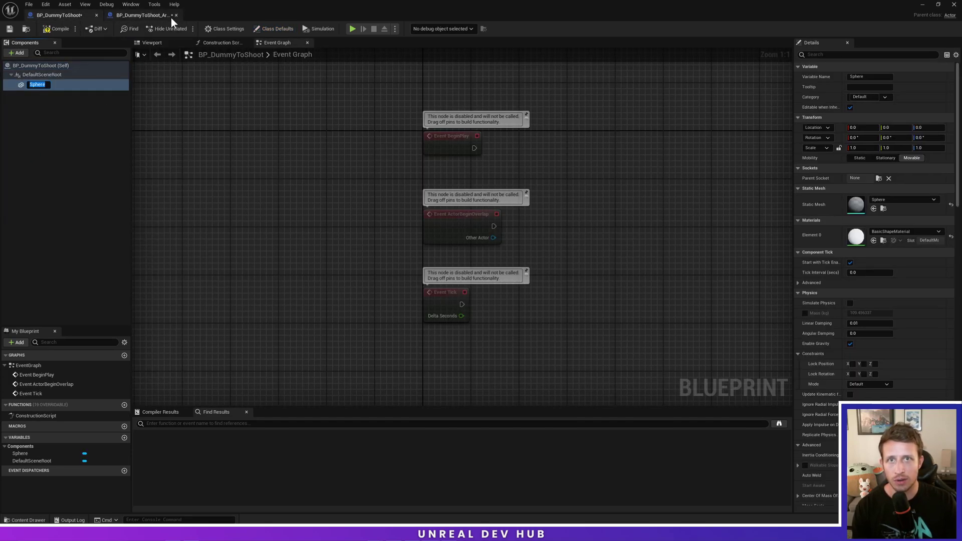
left_click(156, 44)
mouse_move(461, 197)
left_mouse_down()
mouse_move(465, 84)
mouse_move(468, 189)
mouse_move(459, 190)
left_mouse_up()
key("r")
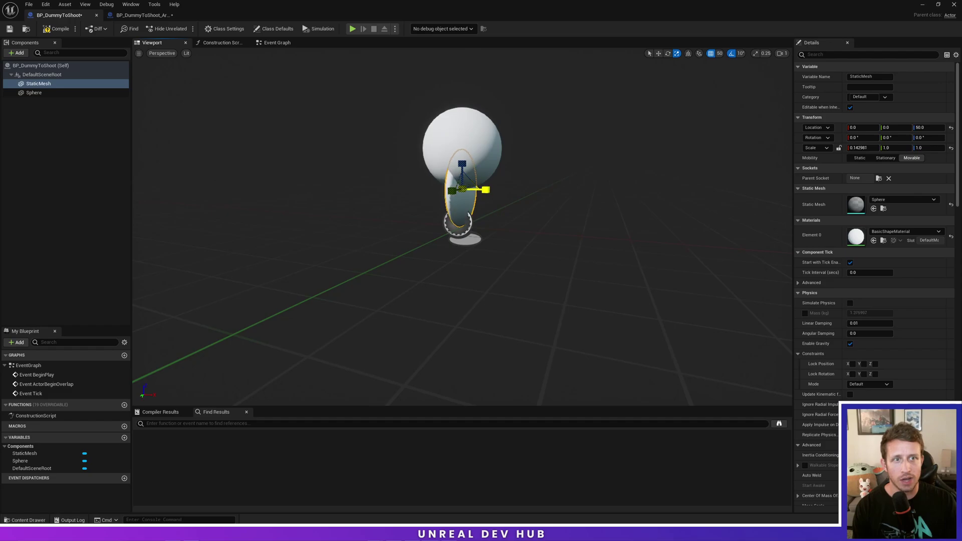
Delete the hand-made sphere components from BP_DummyToShoot, leaving only its scene root.
left_click(142, 15)
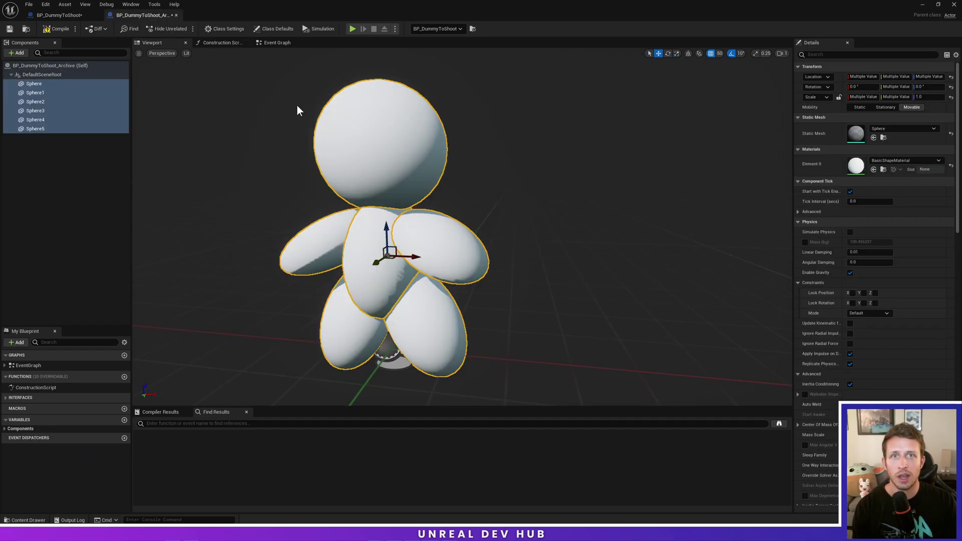
left_click(59, 15)
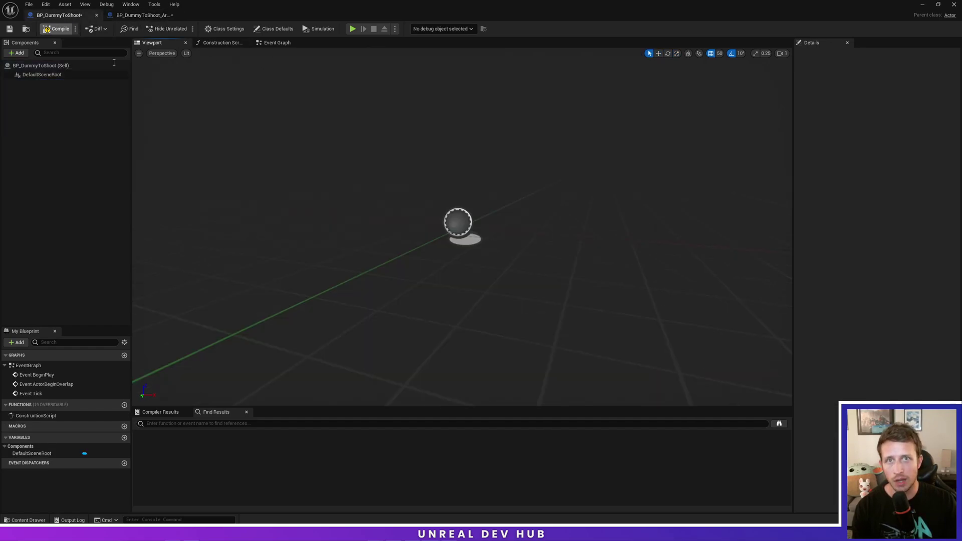
key("Delete")
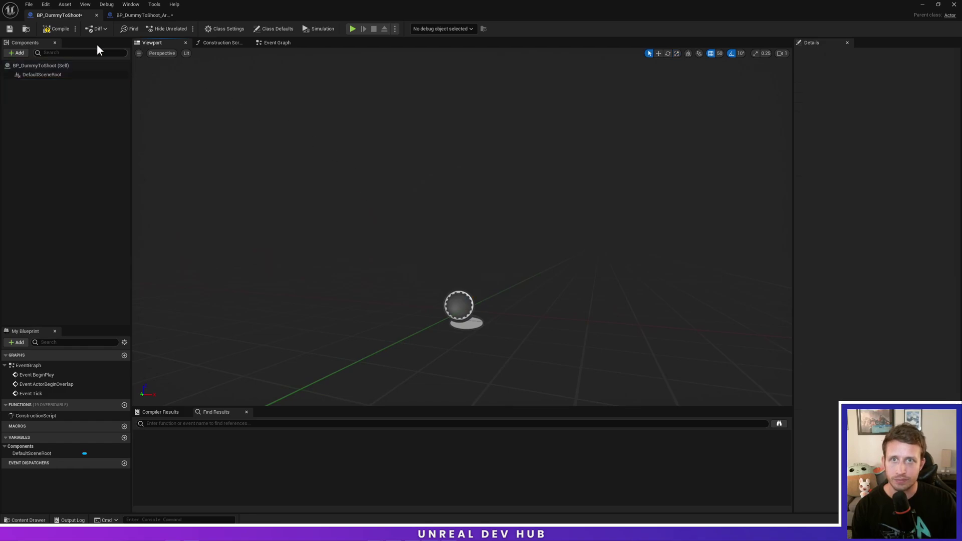
Copy all six sphere components from the archived dummy into BP_DummyToShoot, compile and save the blueprint.
left_click(130, 15)
left_click(35, 129)
left_click(36, 84, "shift")
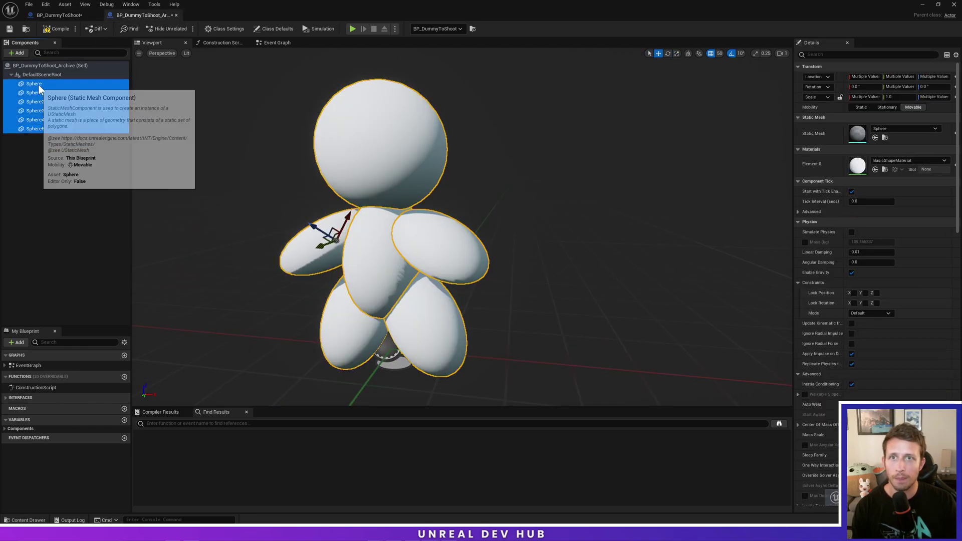
left_click(59, 15)
left_click(62, 65)
key("ctrl+v")
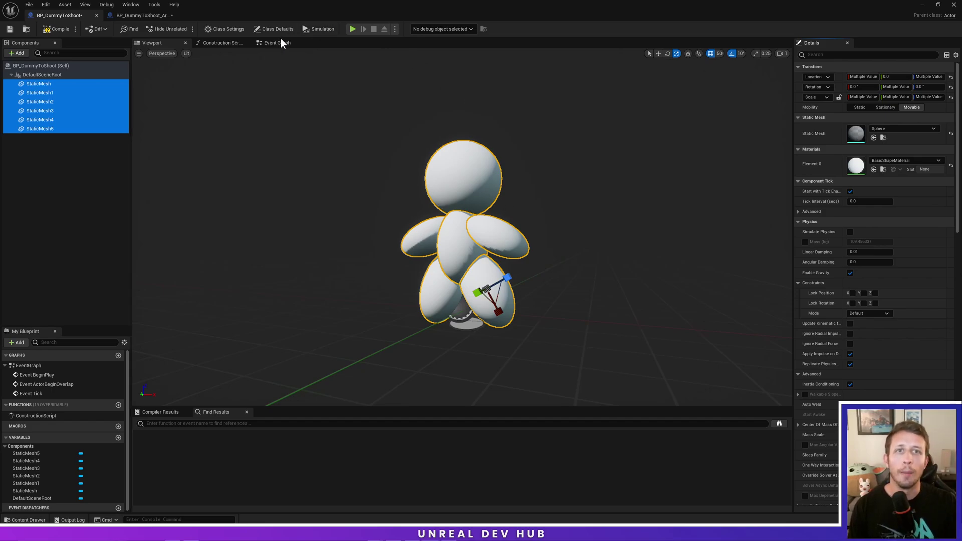
left_click(50, 29)
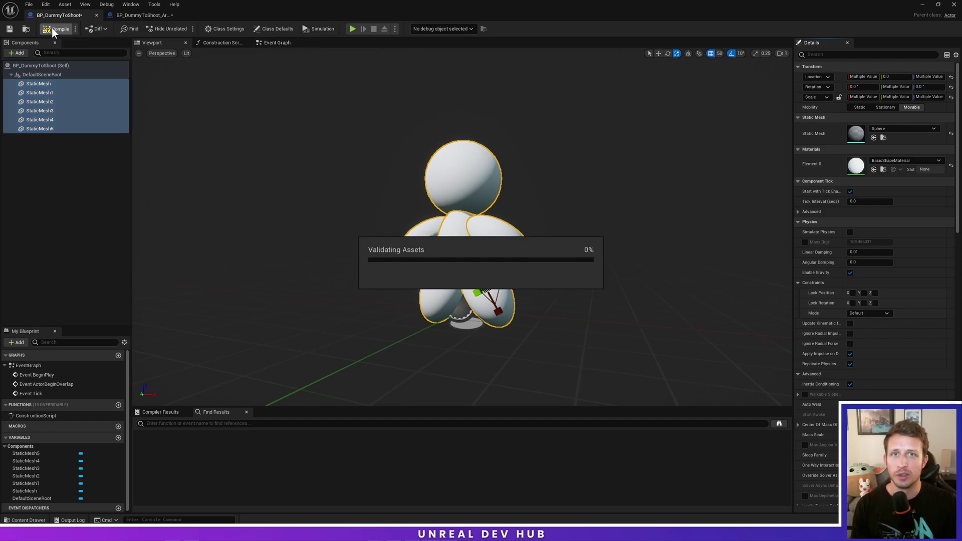
Add BPI_DamageInterface to the implemented interfaces in BP_DummyToShoot's class settings and compile the blueprint.
left_click(220, 30)
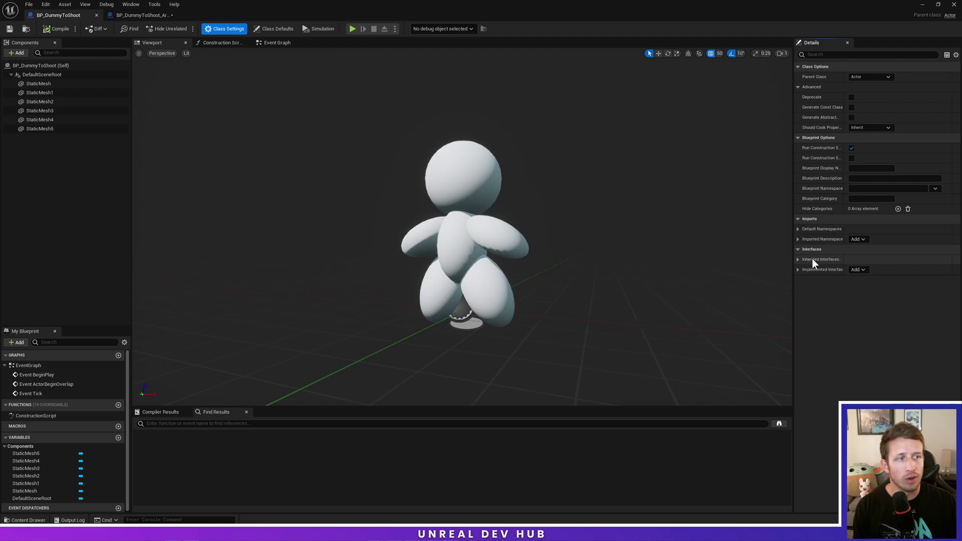
left_click(857, 269)
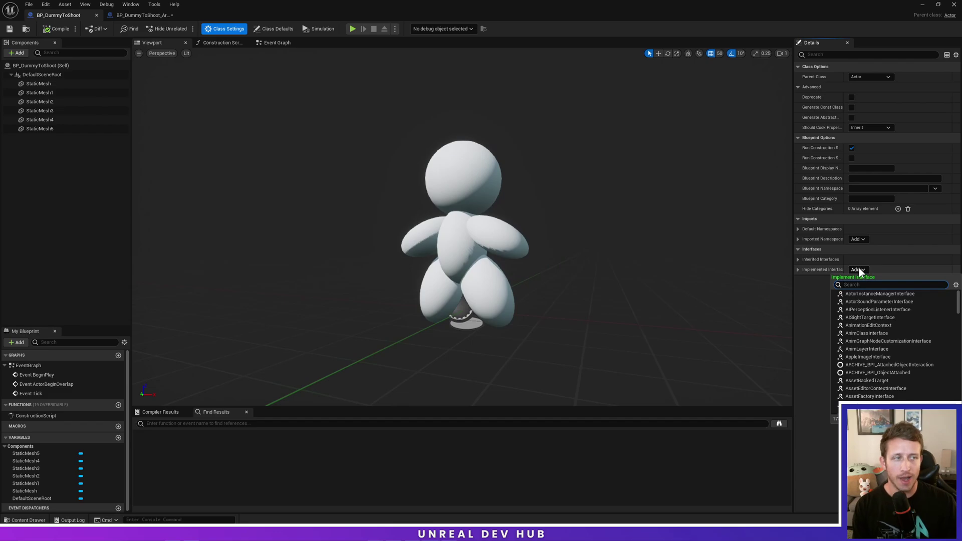
left_click_drag(350, 14, 383, 74)
double_click(384, 75)
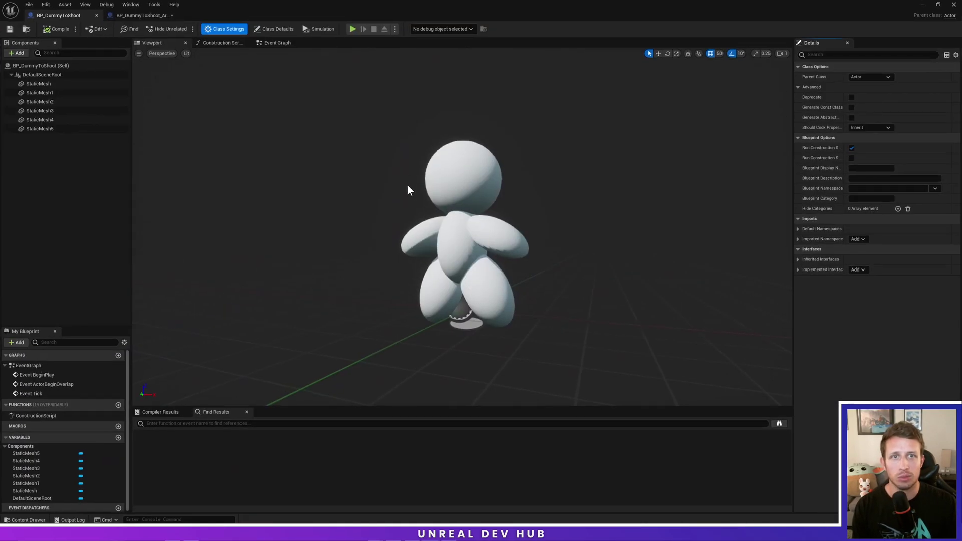
key("ctrl+space")
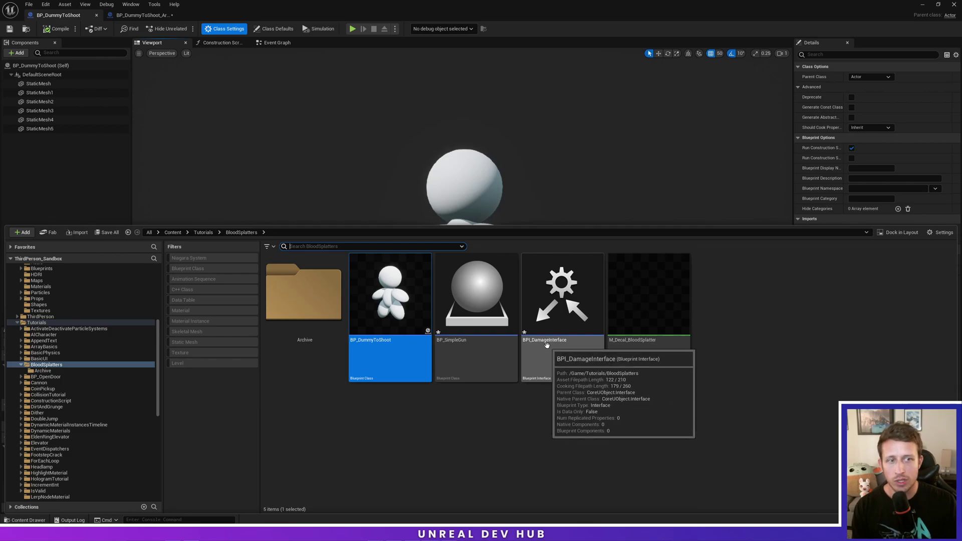
left_click(765, 134)
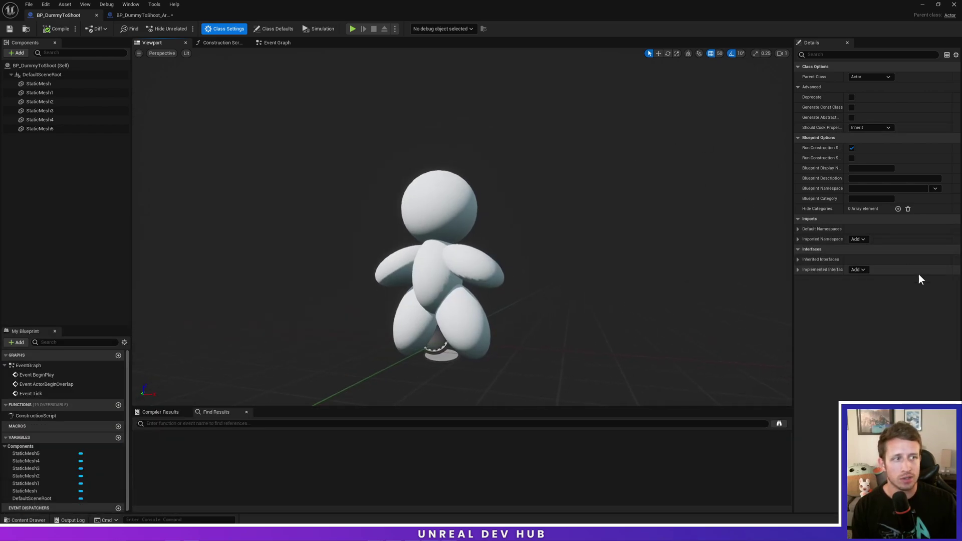
left_click(864, 269)
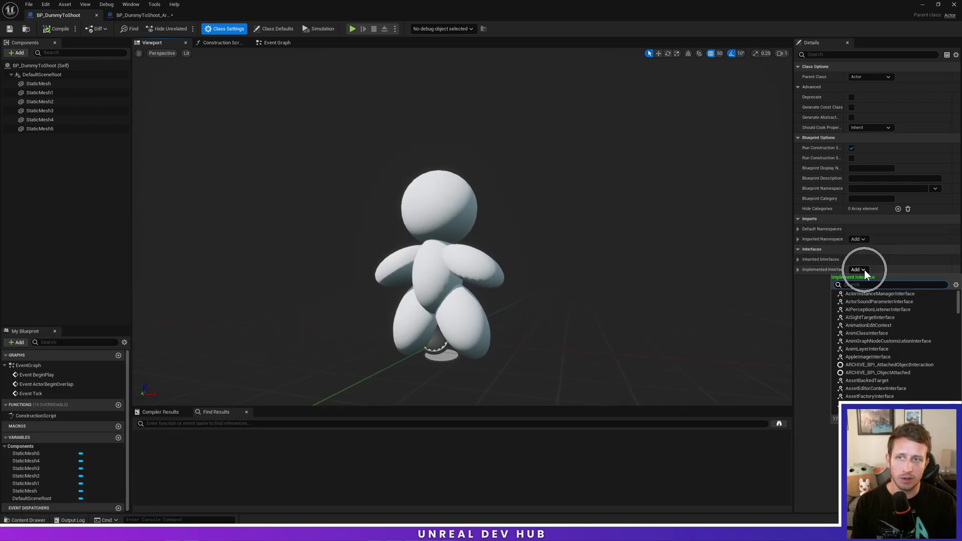
type("bpidamagein")
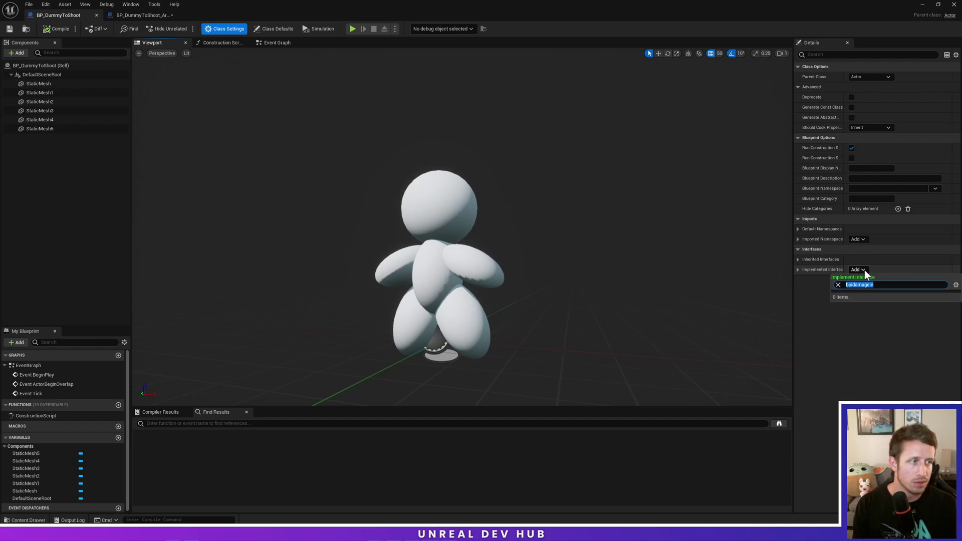
type("bpi_damag")
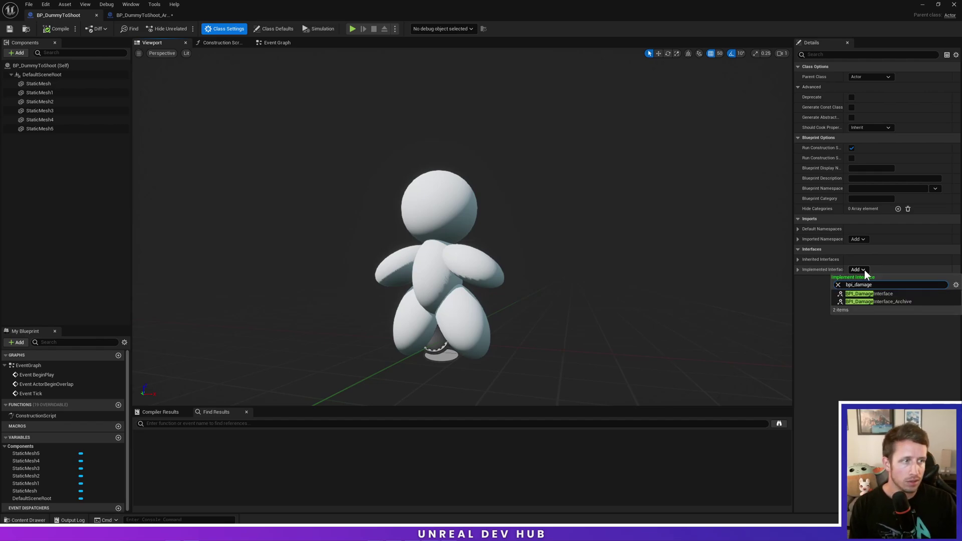
left_click(874, 295)
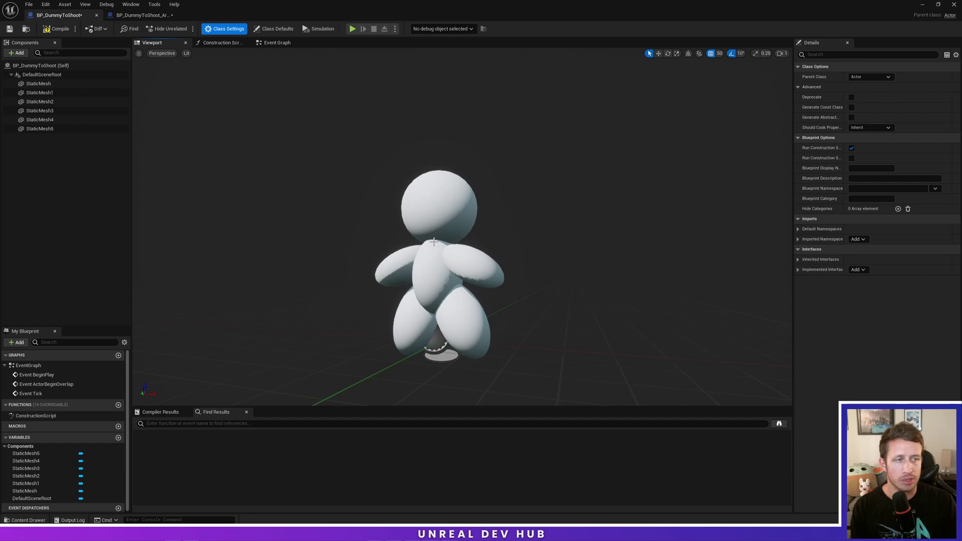
left_click(52, 32)
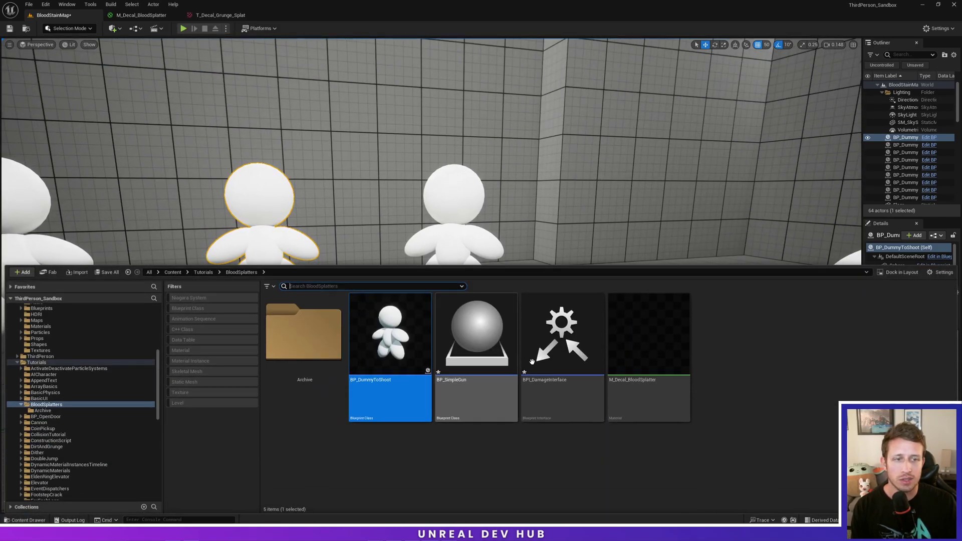
Reopen BP_DummyToShoot from the dummy selected in the level and expand its list of interface functions.
left_click(562, 350)
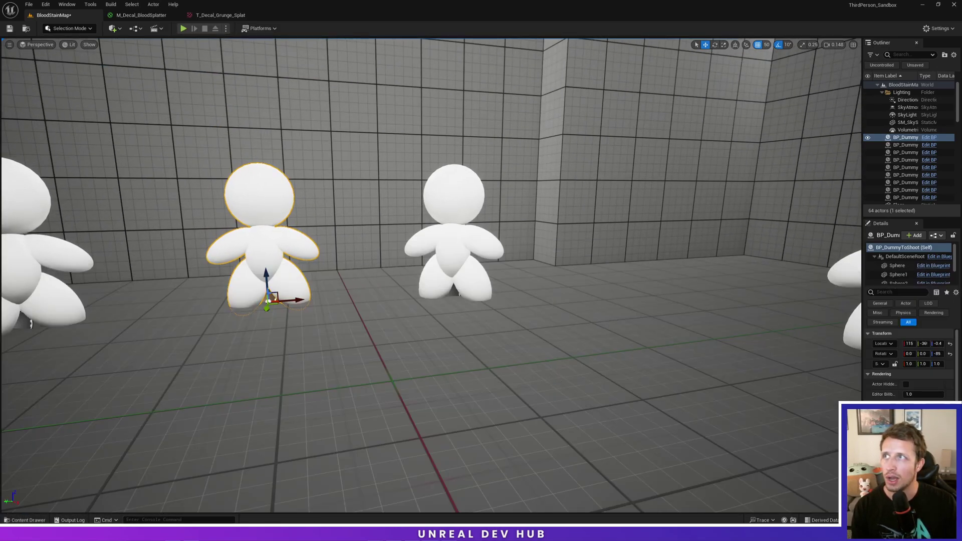
key("ctrl+e")
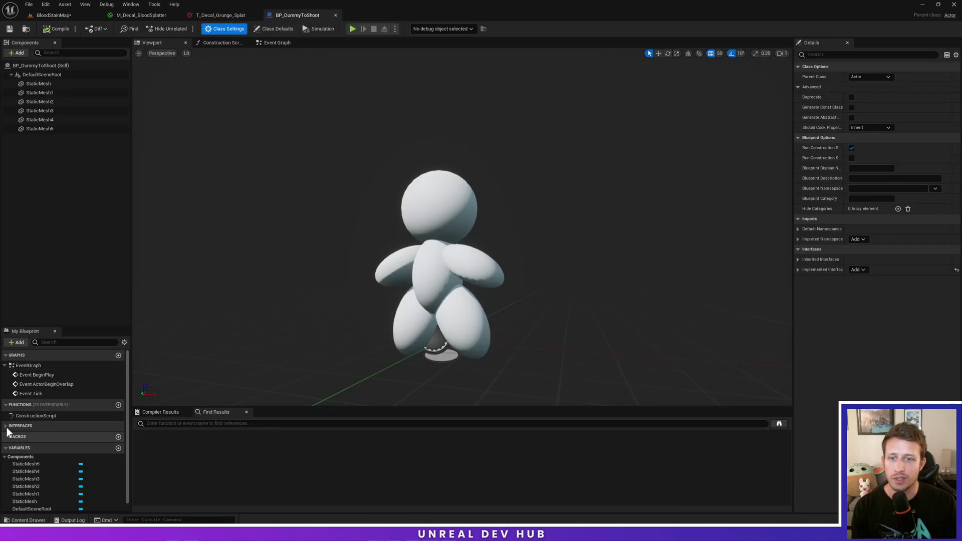
left_click(5, 426)
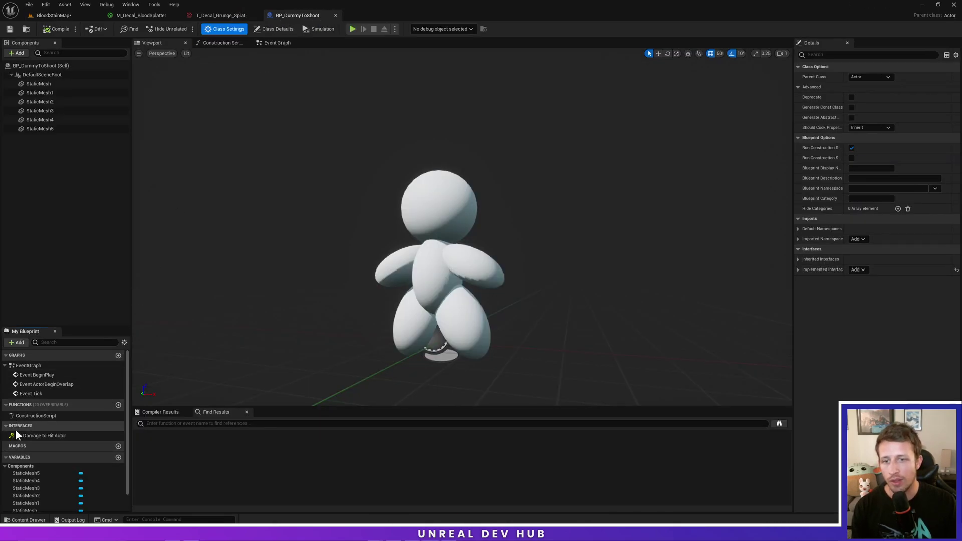